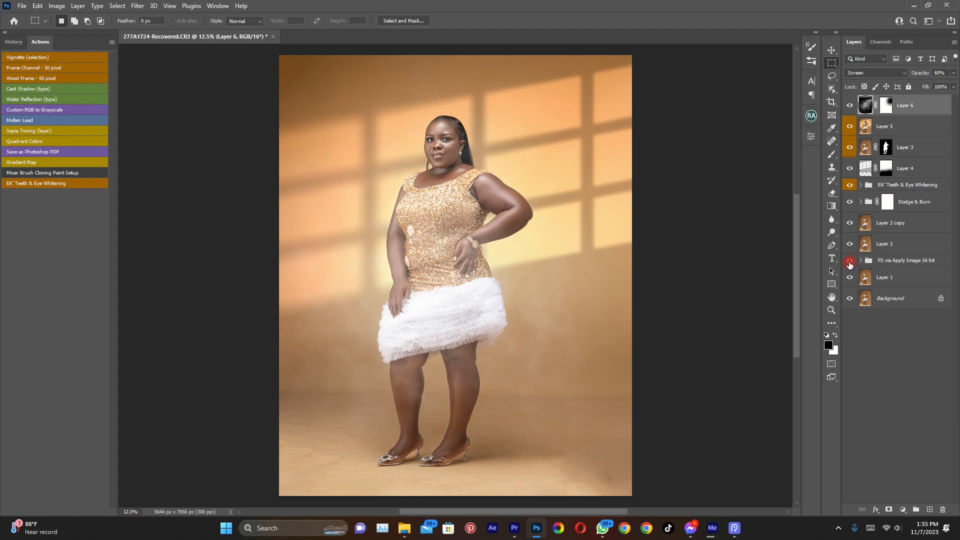
Isolate the Background layer and show the retouching layers and groups one by one, from Layer 1 up to EK Teeth & Eye Whitening
left_click(850, 299, "alt")
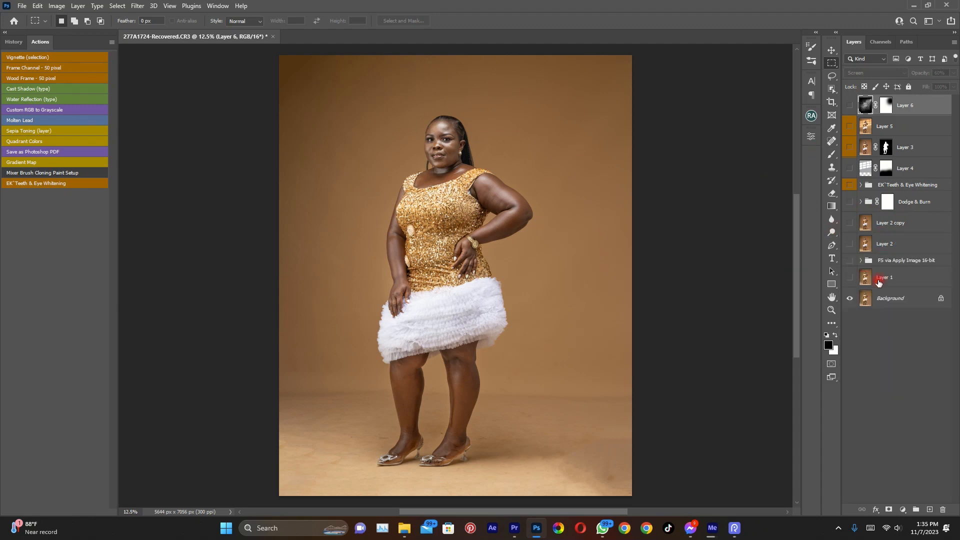
left_click(850, 279)
left_click(850, 261)
left_click(850, 244)
left_click(850, 223)
left_click(850, 202)
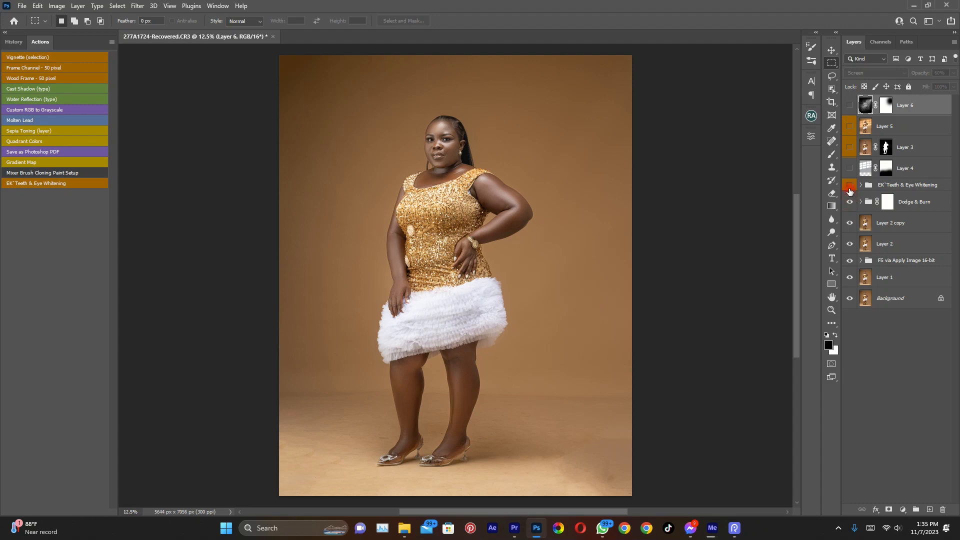
left_click(849, 186)
Examine the retouched skin, face and dress up close and the full-length portrait as a whole
scroll(456, 112, "up", 5)
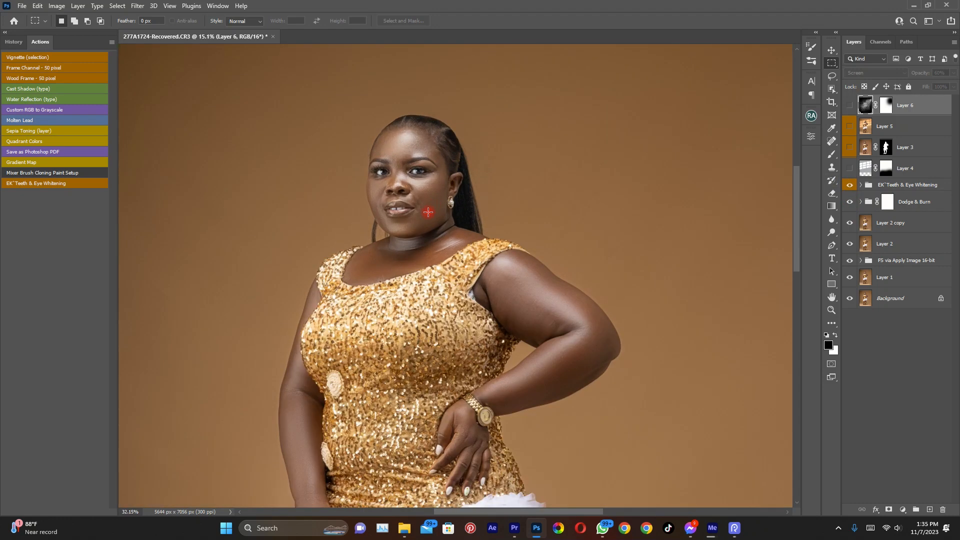
scroll(431, 207, "down", 6)
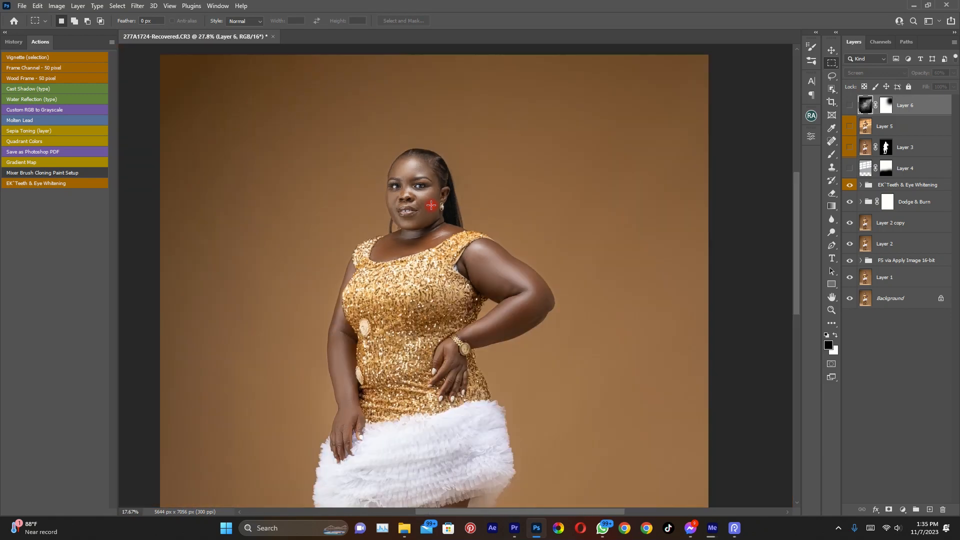
scroll(432, 203, "up", 1)
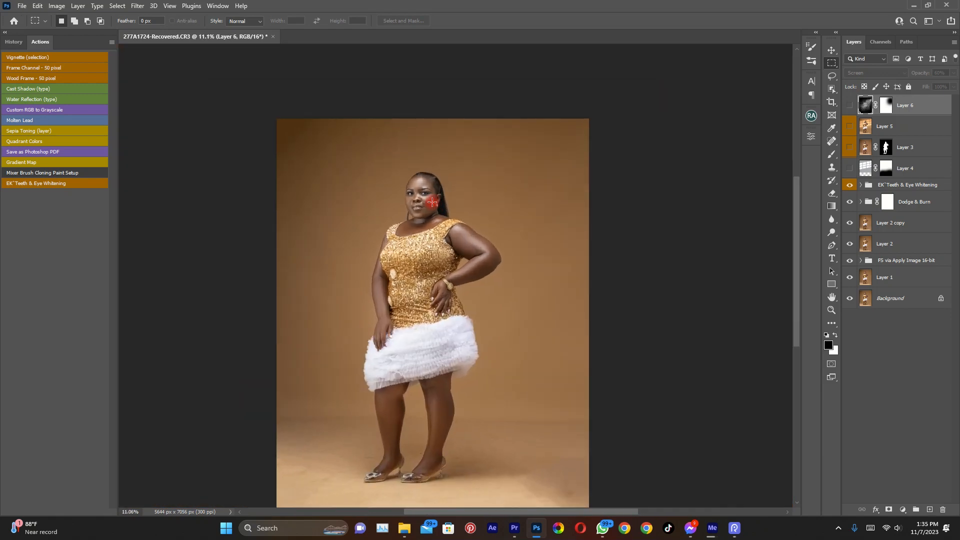
scroll(443, 201, "down", 1)
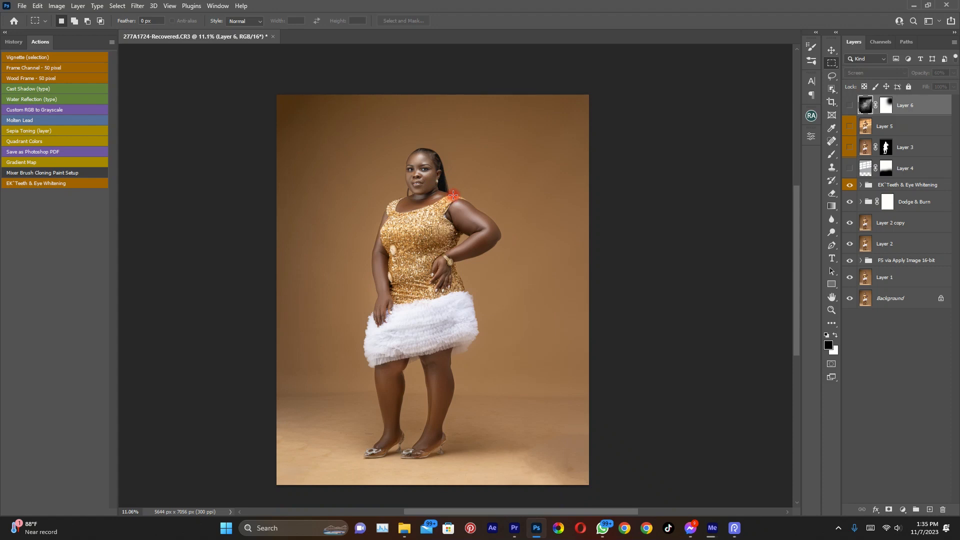
scroll(453, 195, "down", 1)
scroll(453, 196, "up", 1)
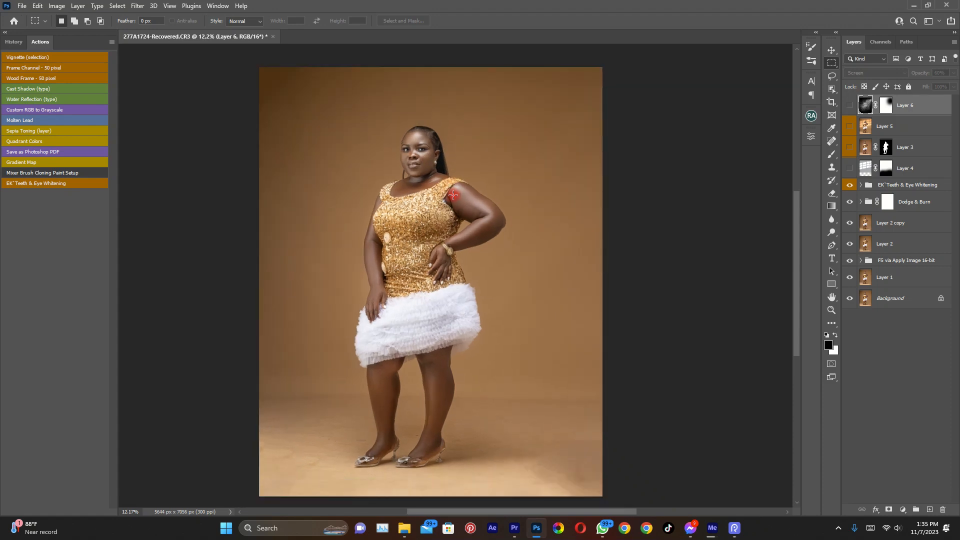
scroll(453, 196, "up", 1)
scroll(453, 196, "down", 1)
scroll(453, 196, "down", 1)
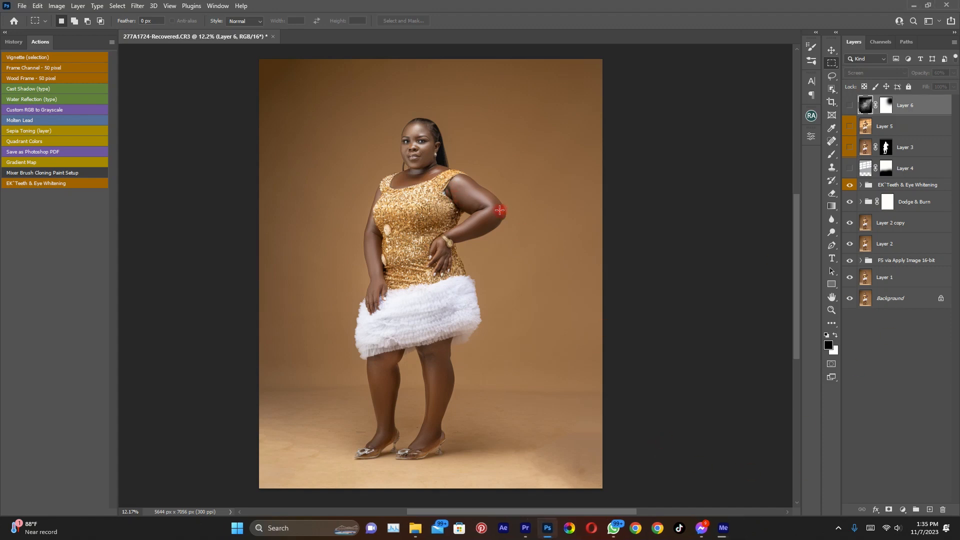
Show Layer 4, Layer 3 and Layer 5 in turn to review the window-light effect
left_click(850, 169)
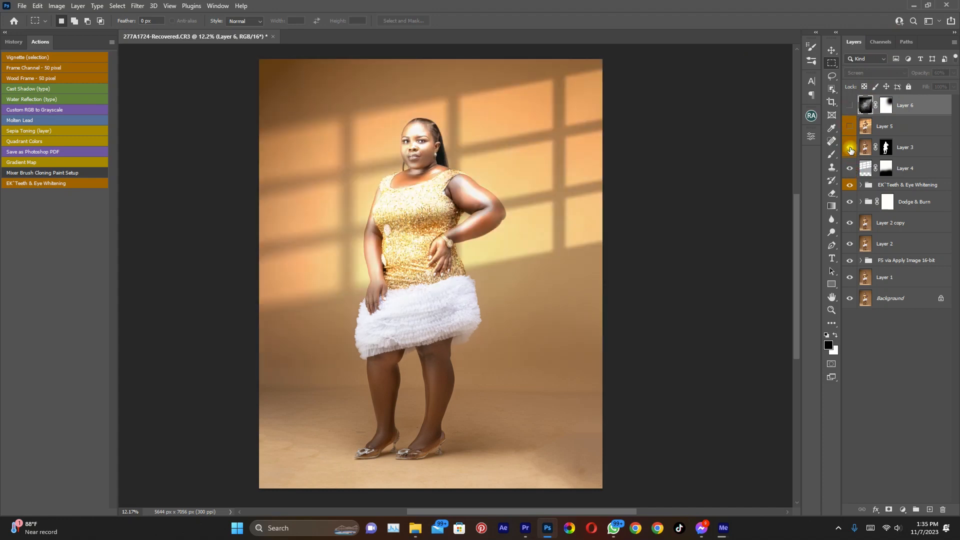
left_click(850, 147)
left_click(850, 126)
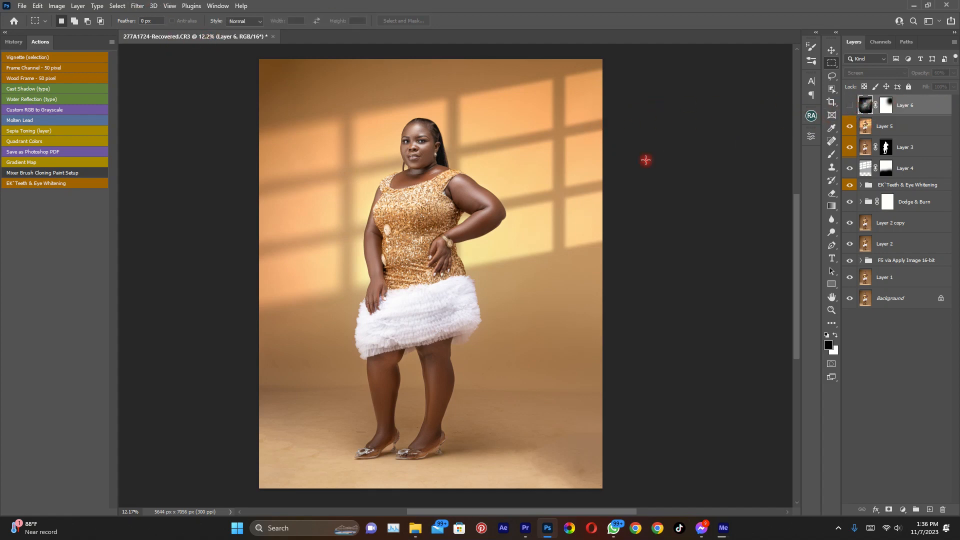
Float the document in its own window and duplicate the image as "277A1724-Recovered copy" with all its layers
right_click(209, 39)
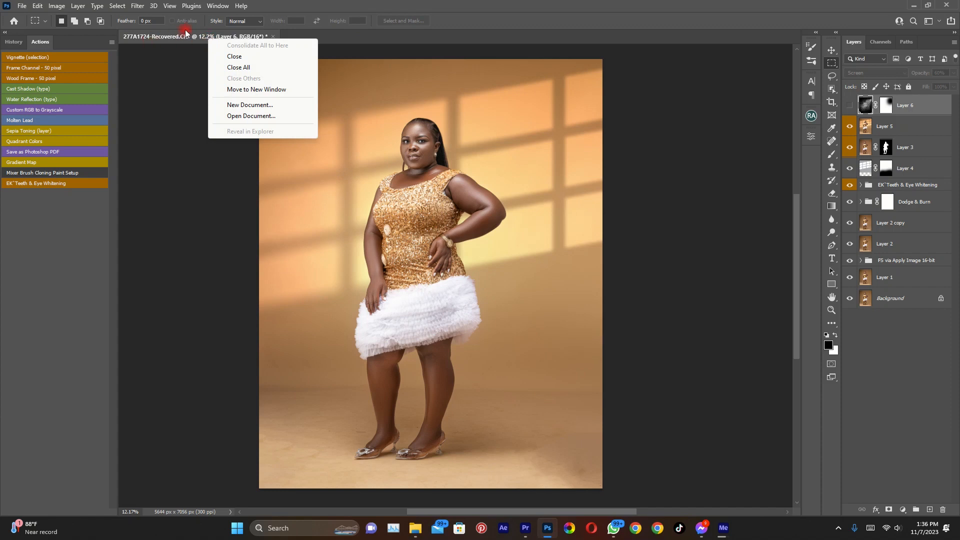
left_click(256, 89)
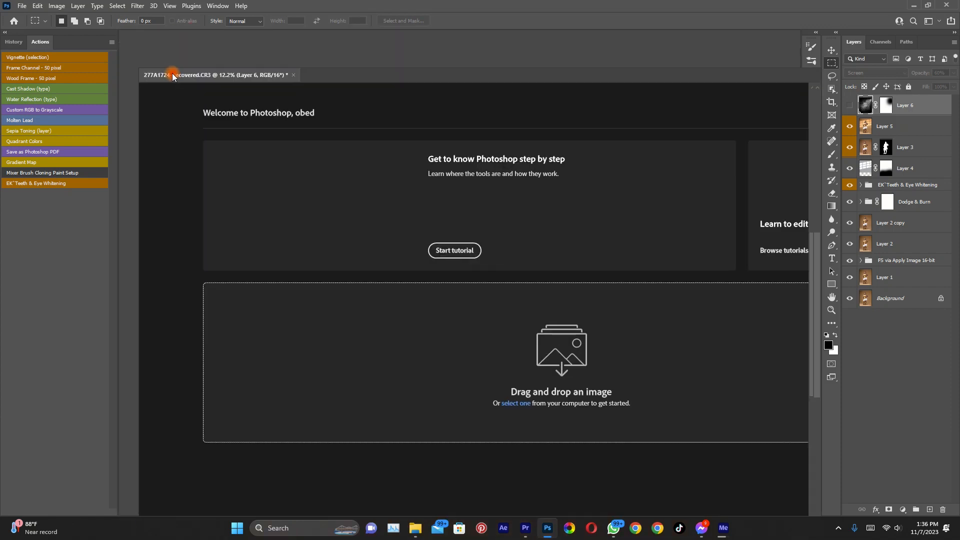
right_click(218, 76)
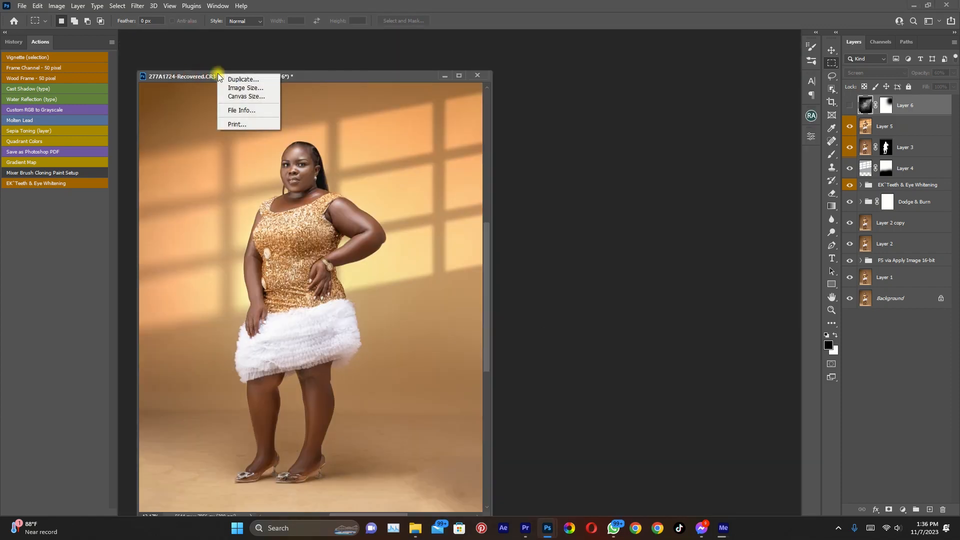
left_click(250, 80)
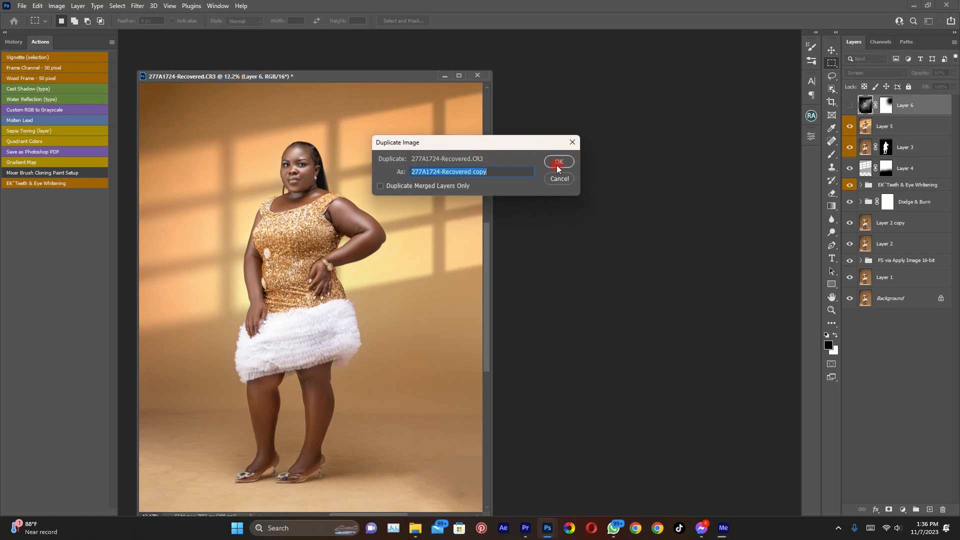
left_click(559, 162)
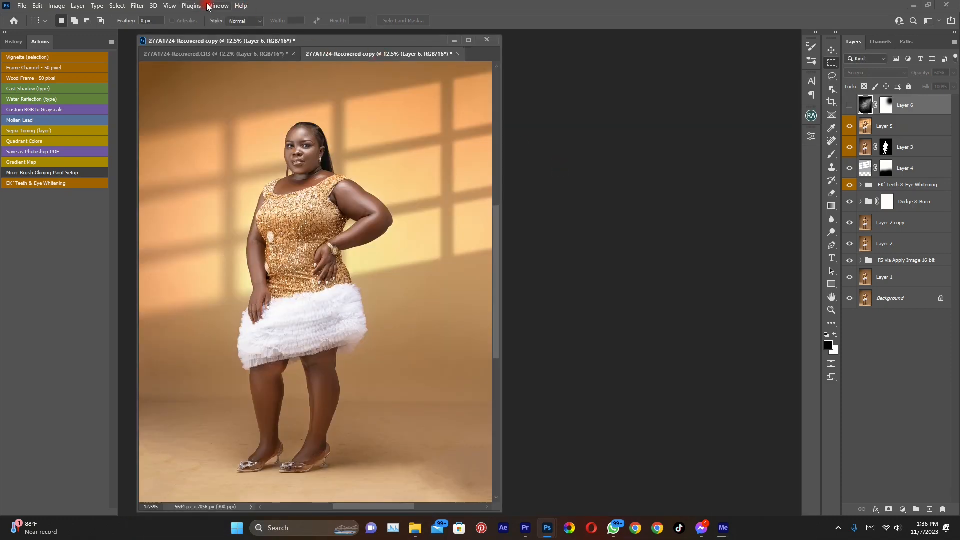
Consolidate all open documents into tabs
left_click(208, 6)
mouse_move(310, 27)
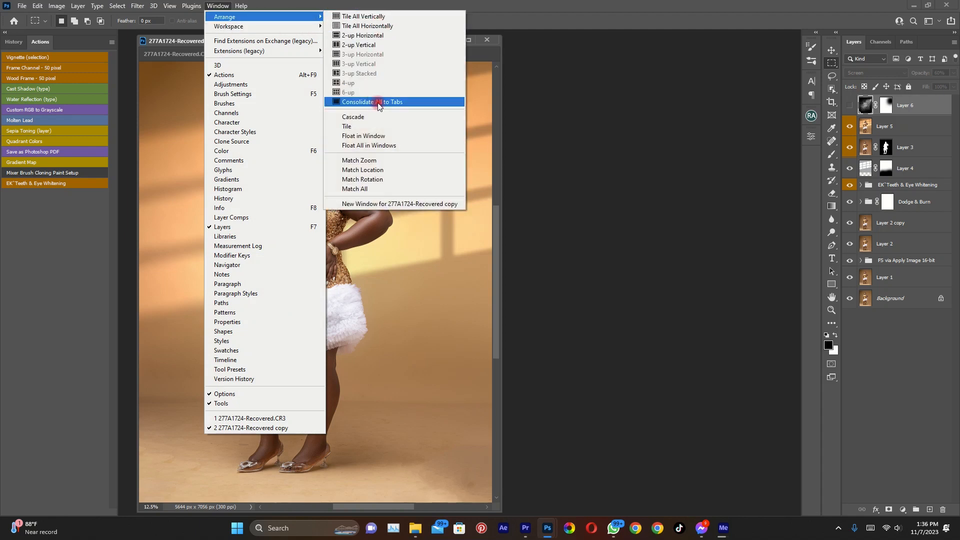
left_click(394, 101)
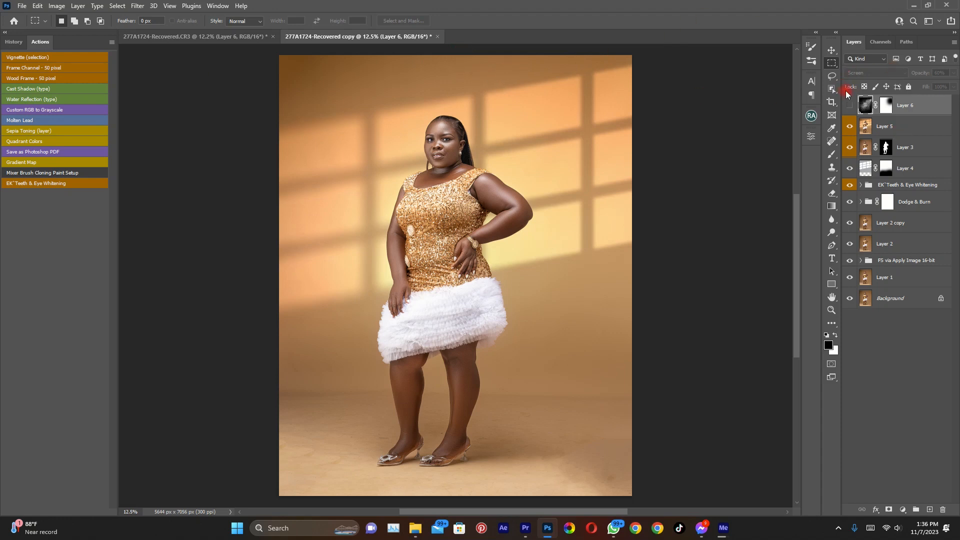
Group Layer 6 through Layer 4 in the duplicate document and hide the group
left_click(850, 106)
left_click(912, 170, "shift")
key("ctrl+g")
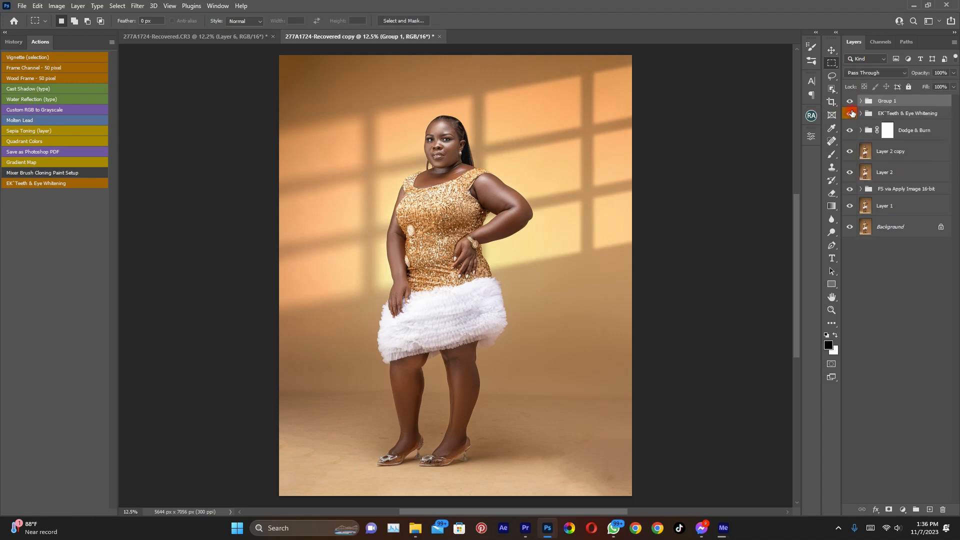
left_click(849, 101)
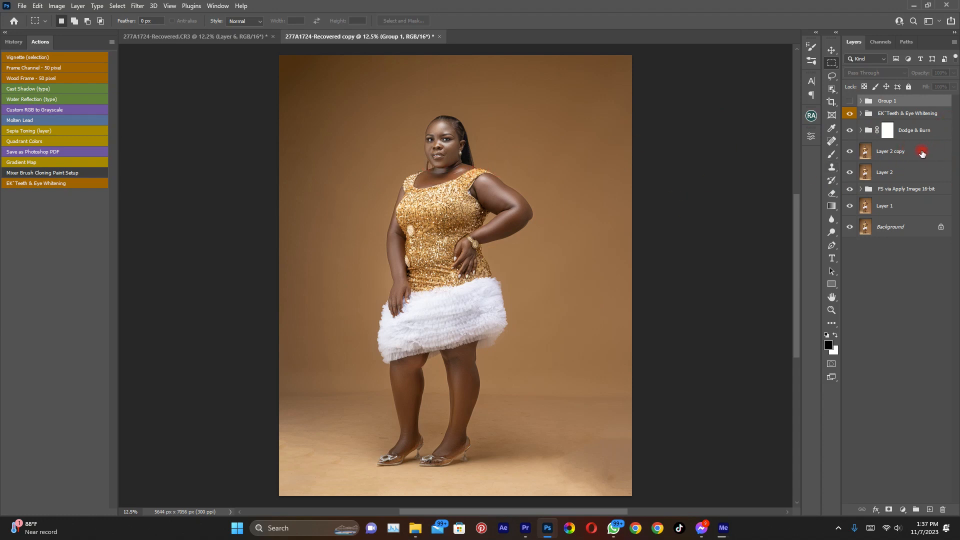
Flatten the duplicate image, discarding the hidden layers
right_click(931, 153)
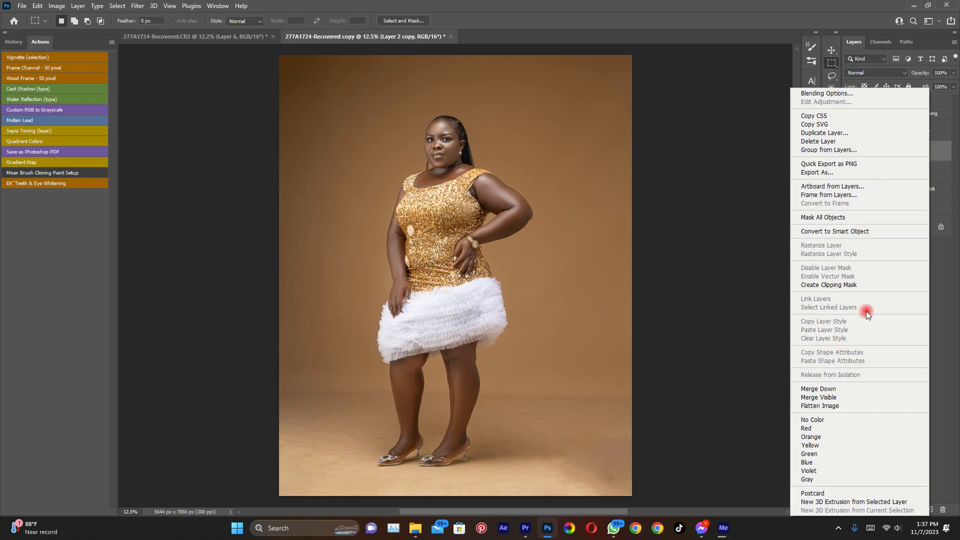
left_click(840, 407)
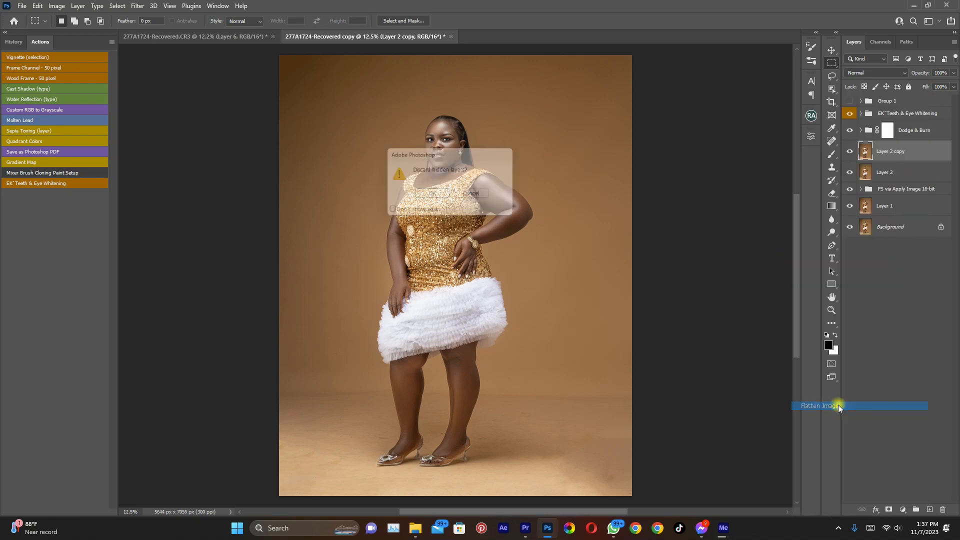
left_click(435, 196)
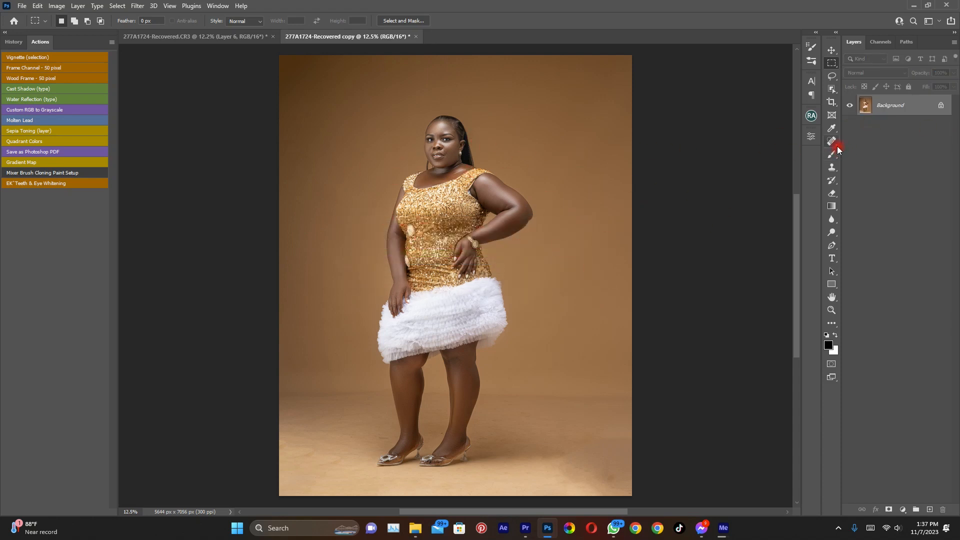
Duplicate the Background layer and mask the new layer to the woman using Select Subject
key("ctrl+j")
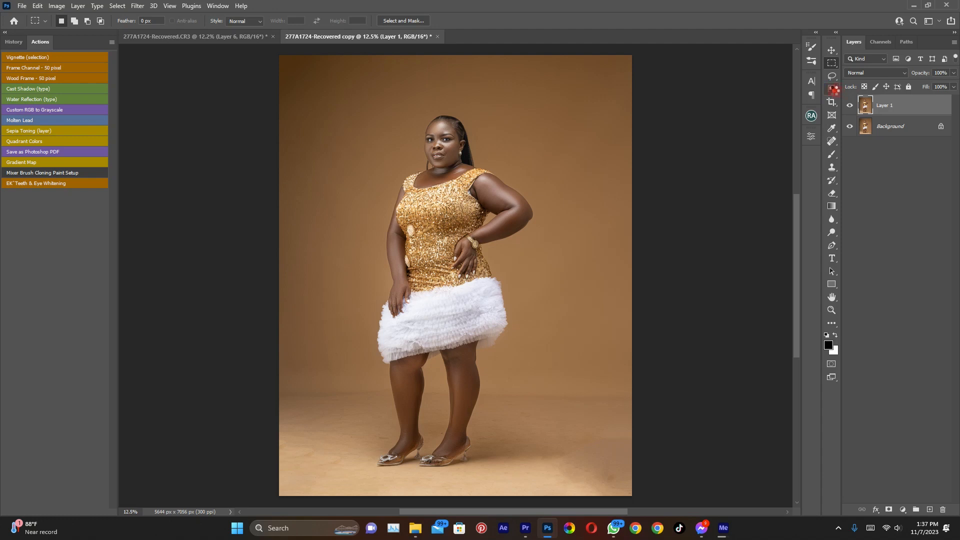
left_click(832, 89)
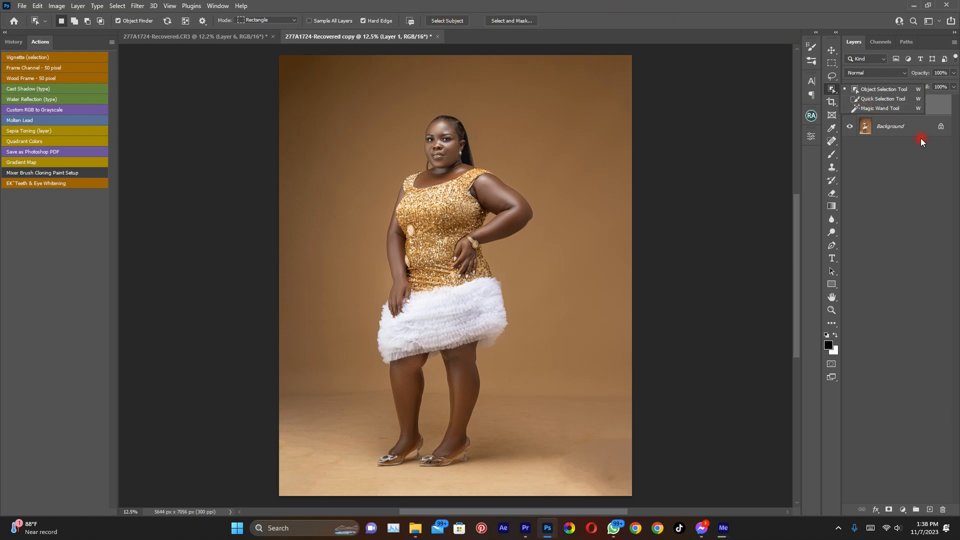
left_click(446, 20)
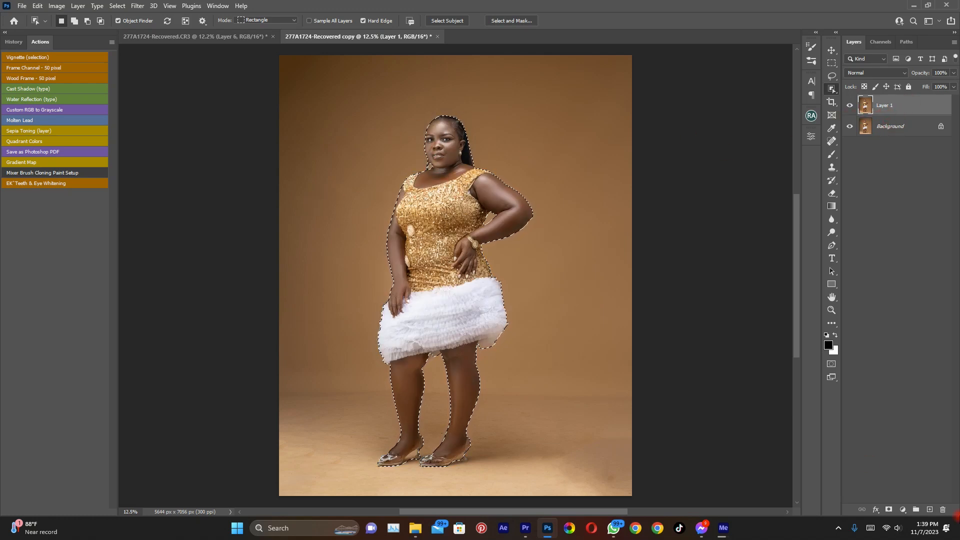
left_click(889, 510)
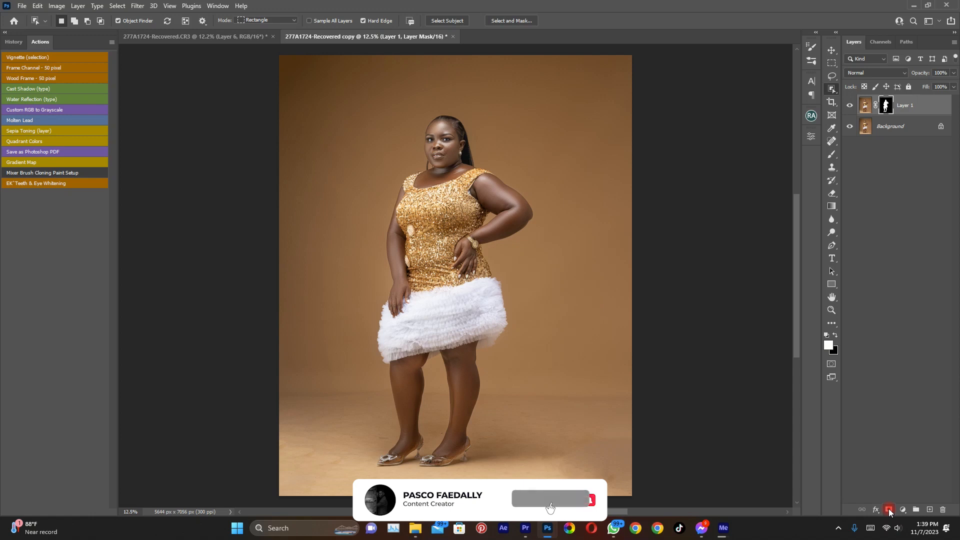
Toggle the Background layer's visibility to check the woman's masked cutout on Layer 1
left_click(850, 127)
left_click(851, 128)
left_click(850, 128)
left_click(851, 128)
left_click(851, 128)
left_click(851, 128)
left_click(851, 128)
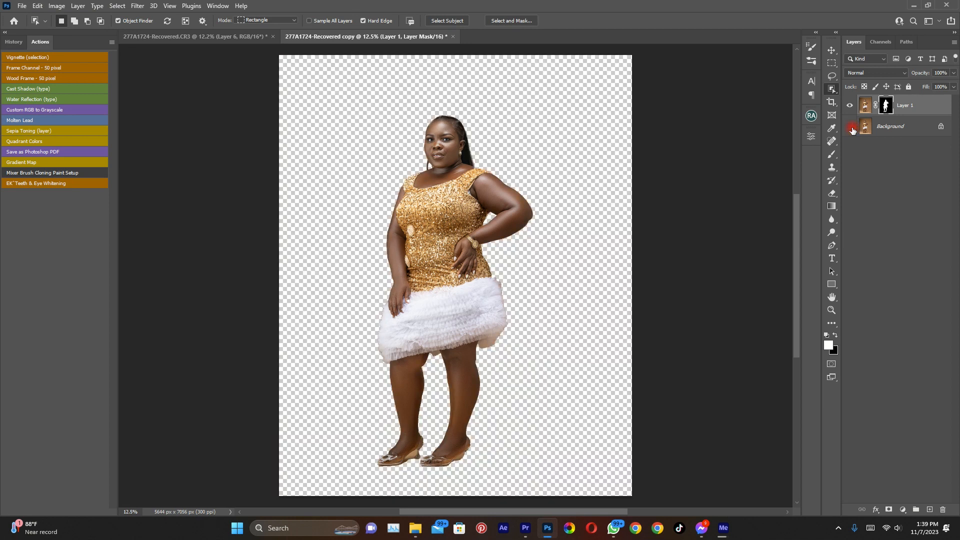
left_click(851, 128)
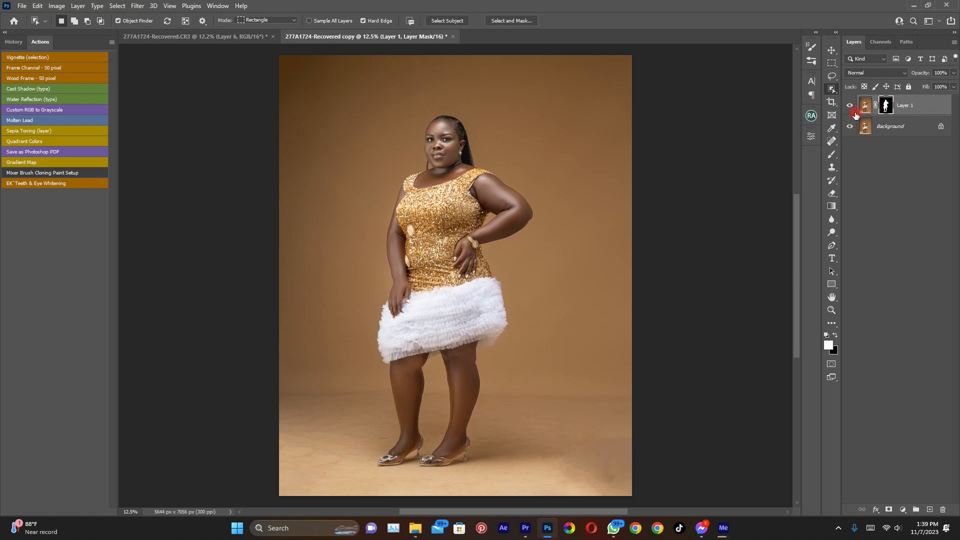
left_click(850, 128)
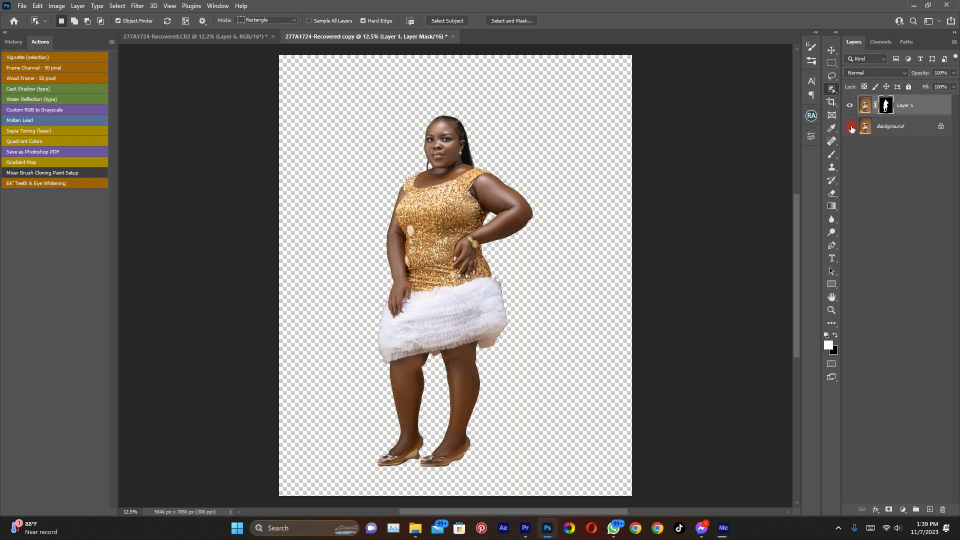
left_click(850, 127)
Copy the window-light Layer 4 from 277A1724-Recovered.CR3 and paste it directly above the Background layer in the duplicate document
left_click(901, 105)
left_click(924, 126)
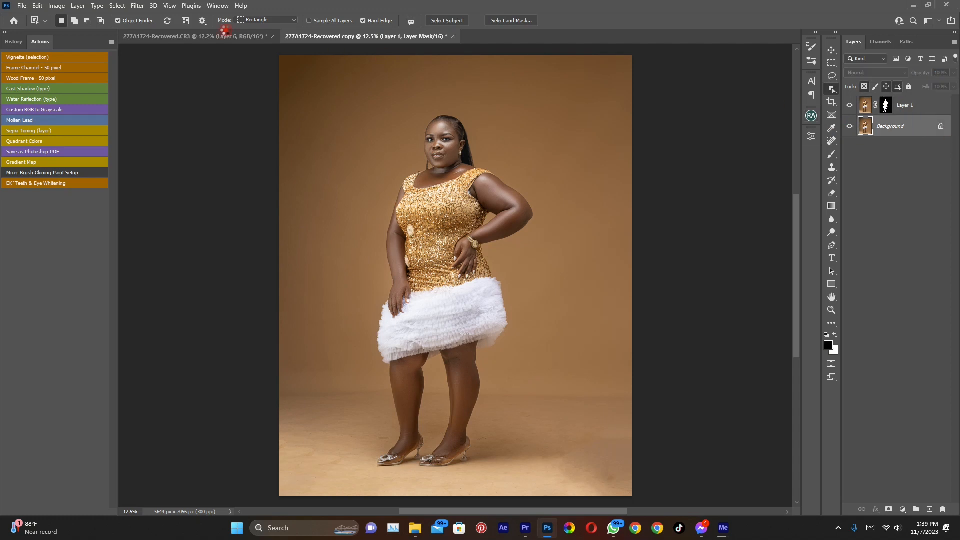
left_click(176, 37)
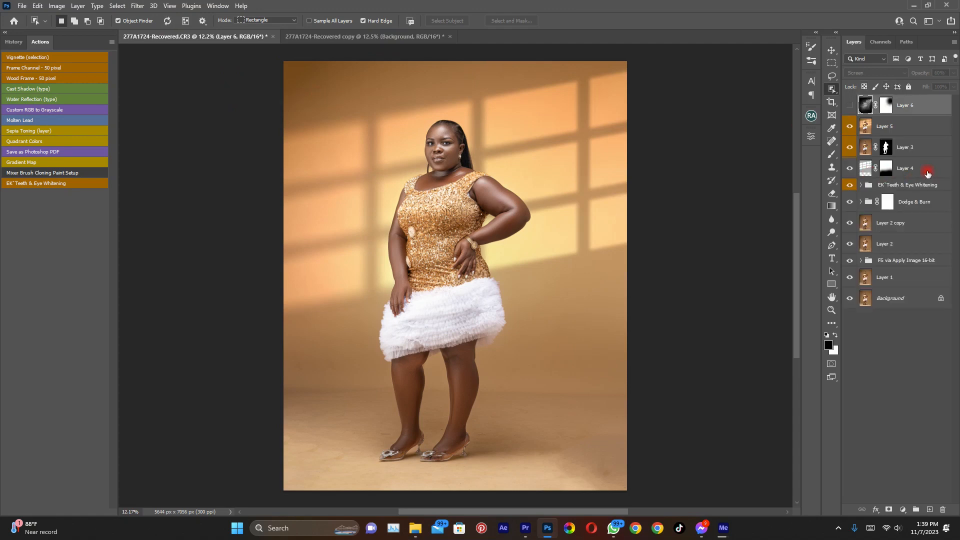
left_click(926, 173)
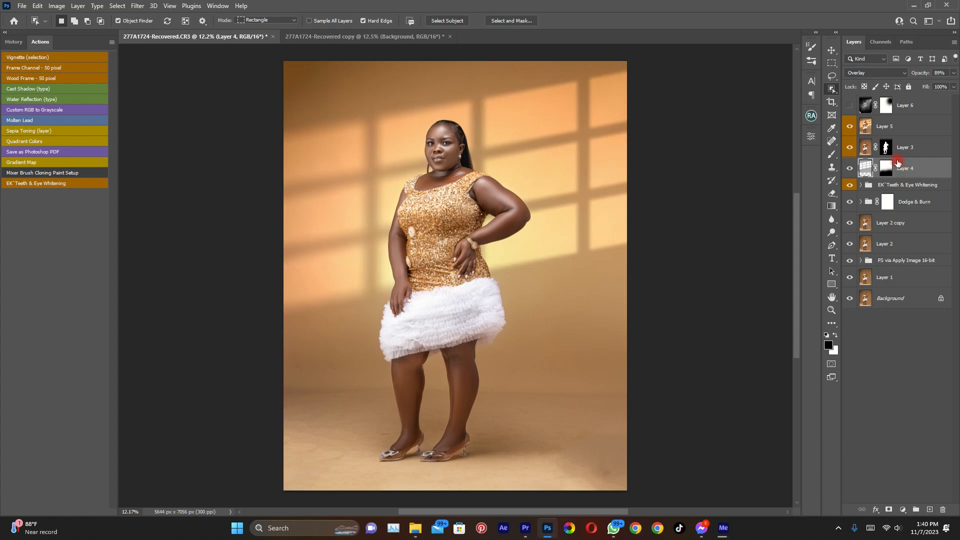
left_click(336, 37)
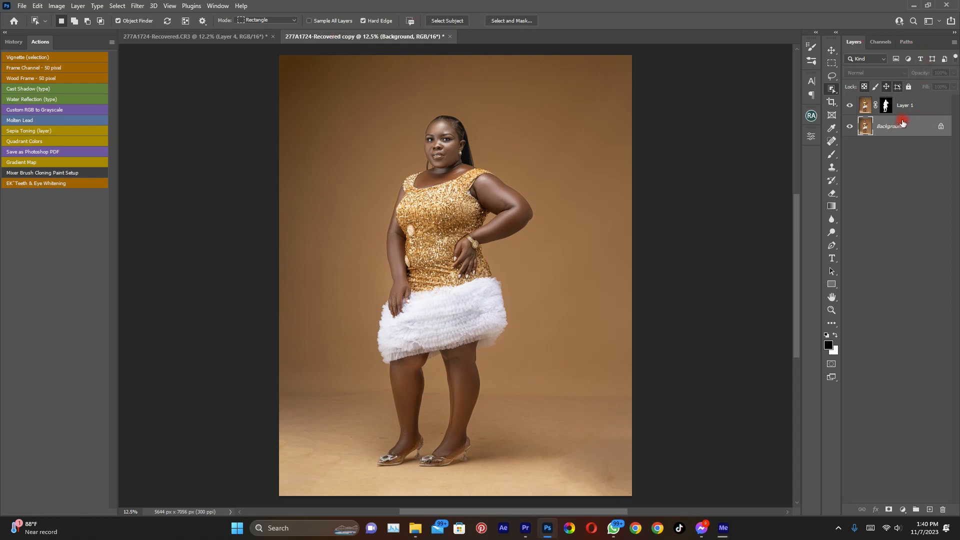
key("ctrl+v")
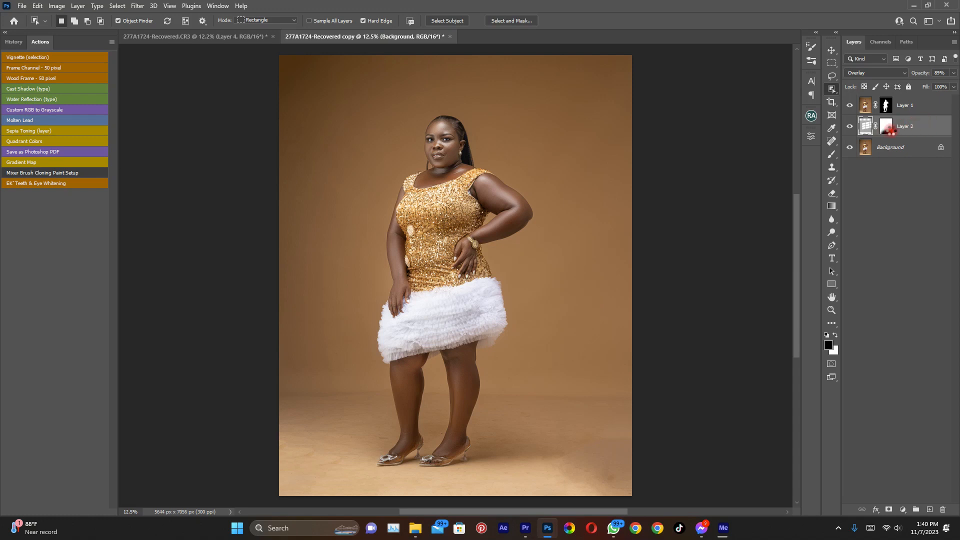
left_click(925, 127)
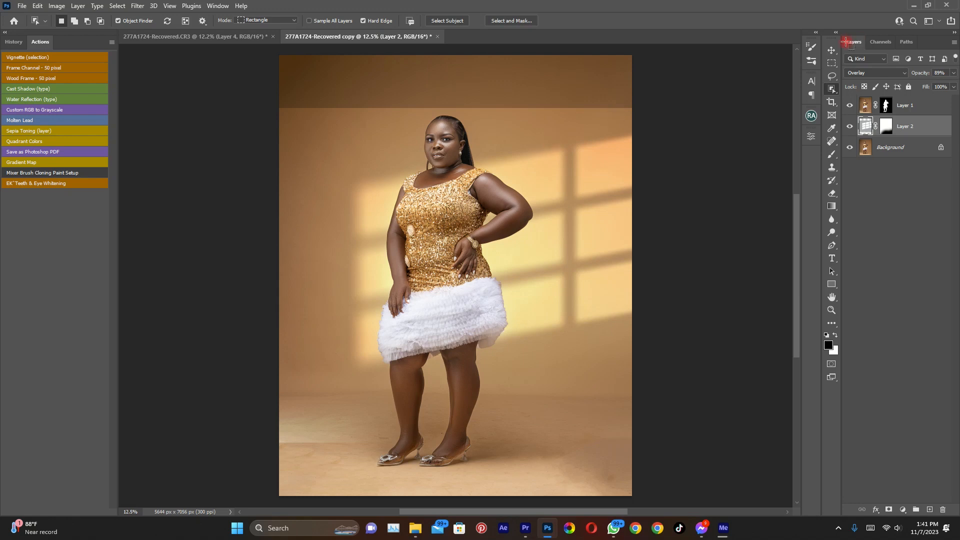
Move the window-light layer up and to the left so the whole window pattern falls on the backdrop behind the woman
left_click(831, 50)
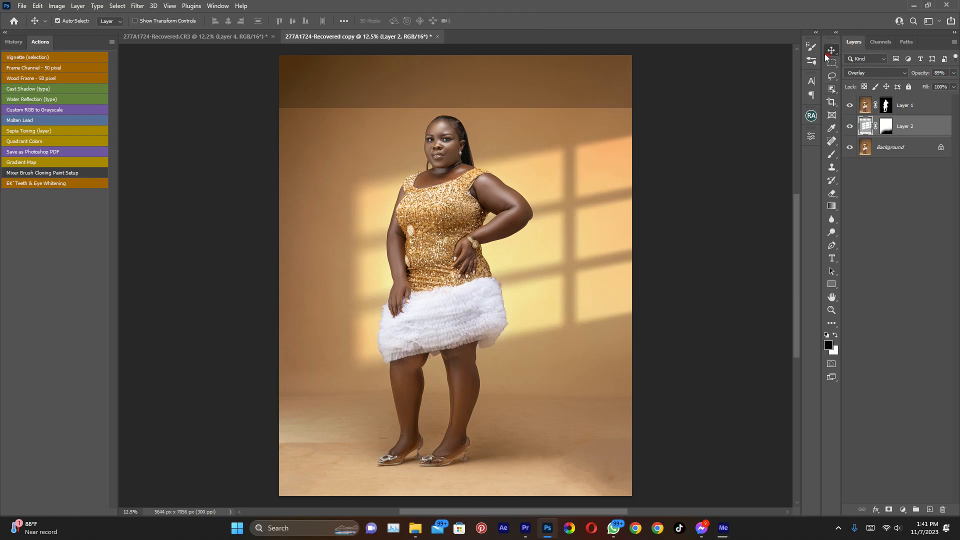
left_click_drag(572, 207, 513, 152)
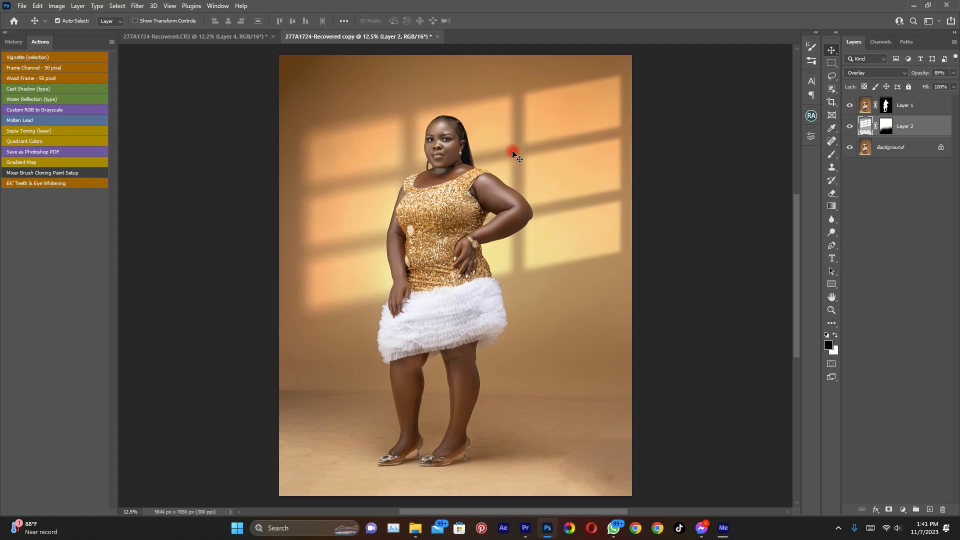
left_click(513, 151)
Preview Layer 2 in Normal blend mode for comparison and set it back to Overlay
left_click(896, 72)
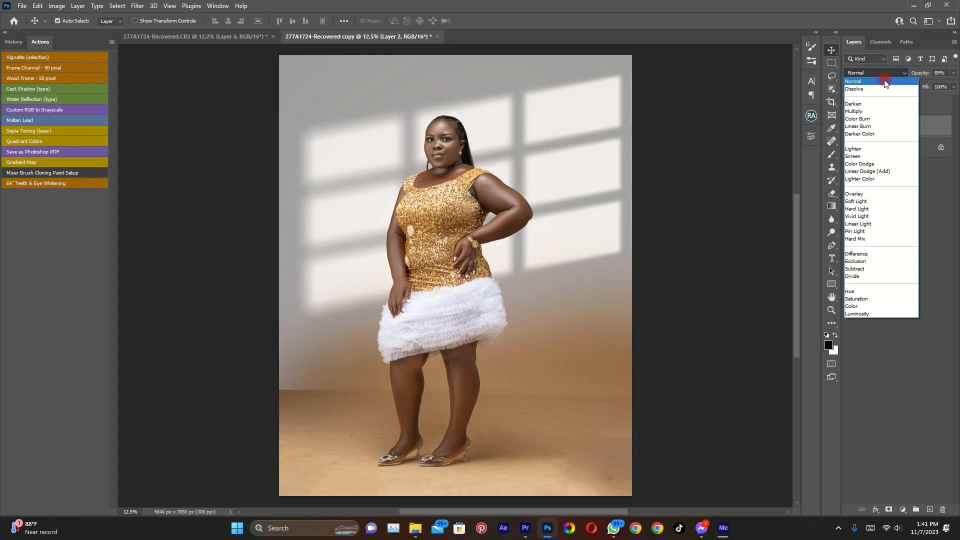
left_click(885, 82)
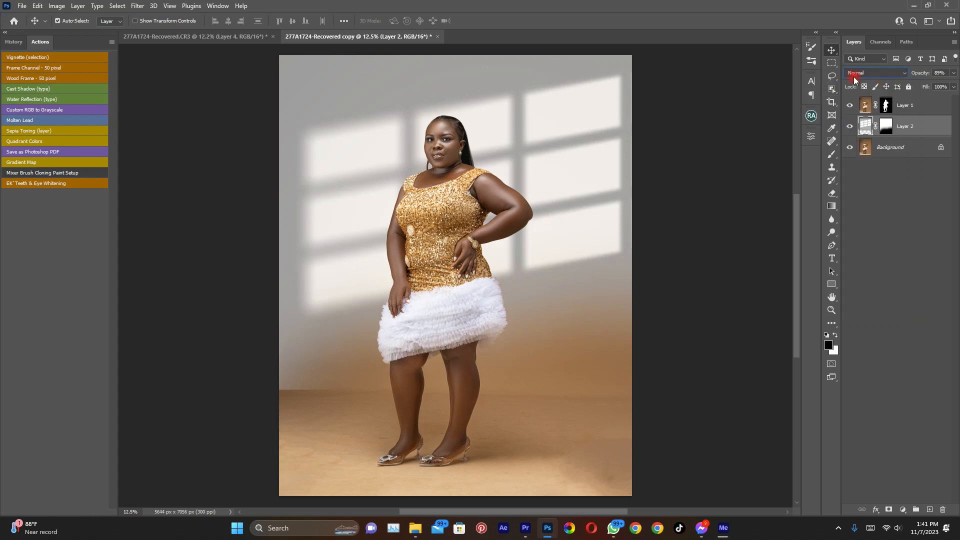
left_click(868, 75)
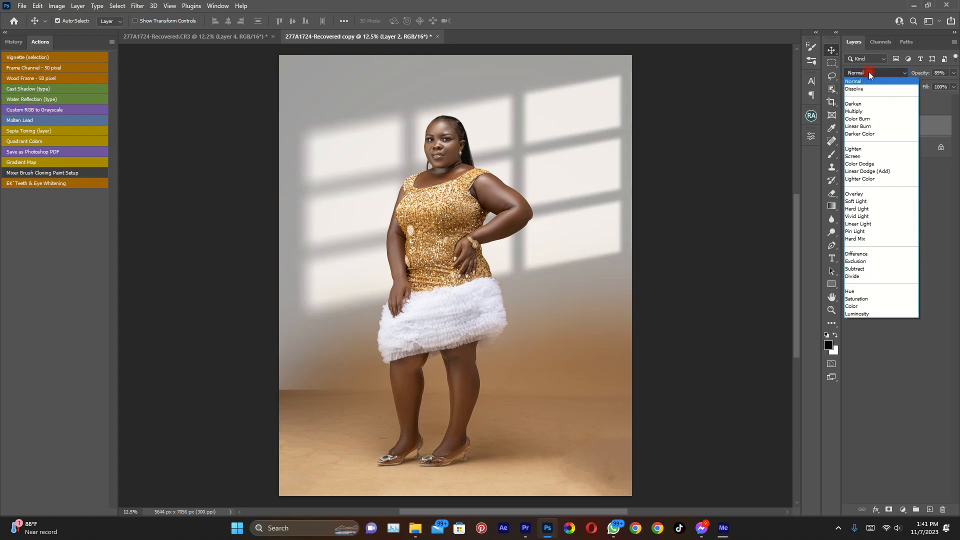
left_click(867, 79)
left_click(868, 76)
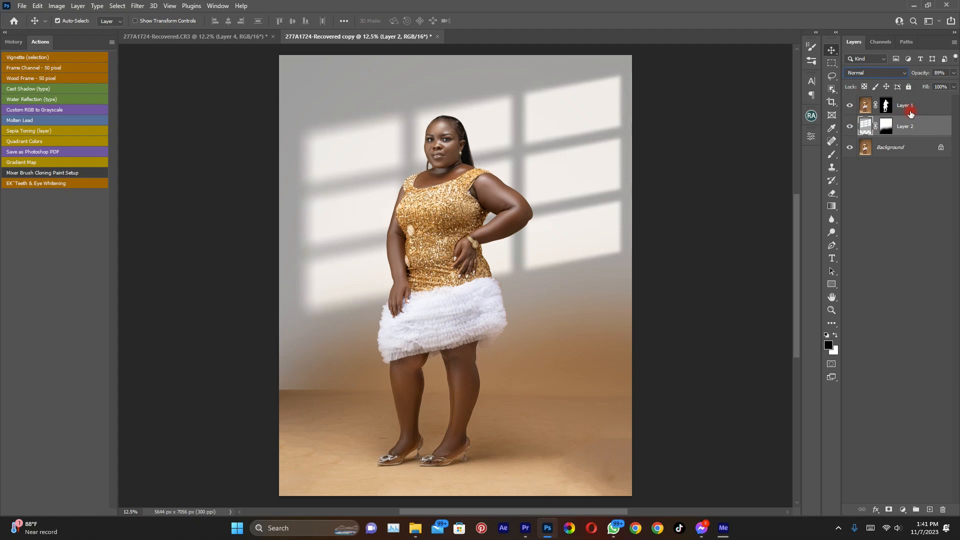
left_click_drag(923, 132, 895, 141)
left_click(903, 110)
left_click(871, 71)
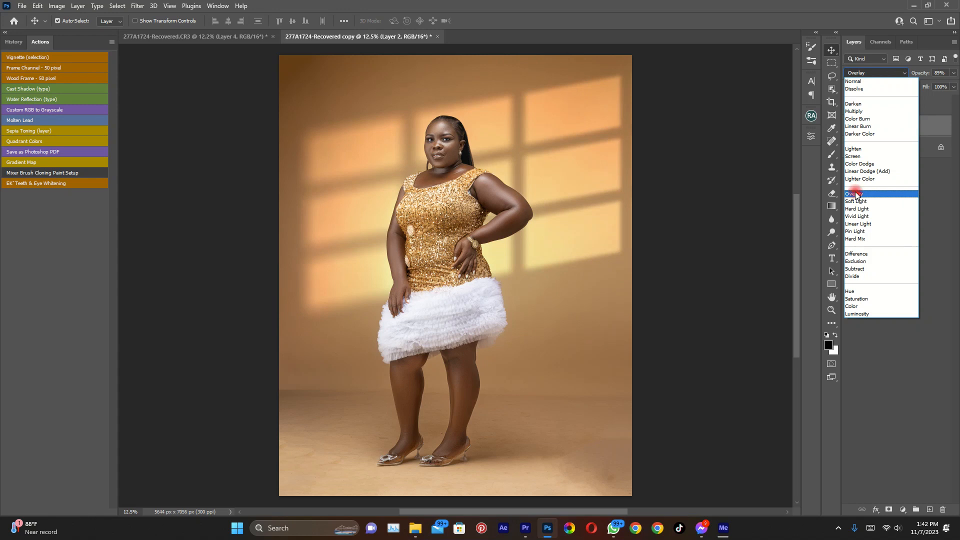
left_click(857, 194)
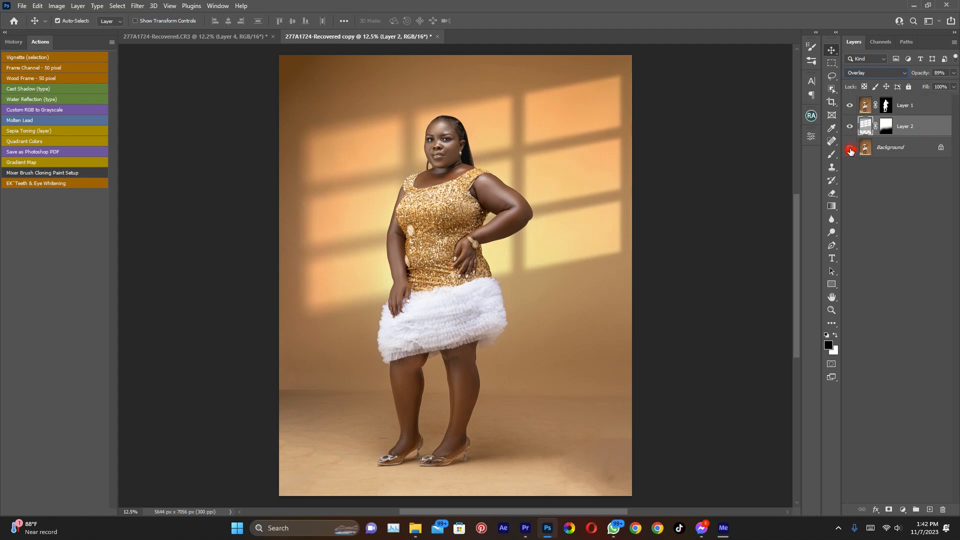
Compare the portrait with and without the window light by toggling the layers above the Background
left_click(850, 149, "alt")
left_click(850, 149, "alt")
left_click(458, 210)
scroll(458, 211, "up", 2)
scroll(458, 211, "down", 2)
left_click(947, 88)
Show the smoke layer, Layer 6, in 277A1724-Recovered.CR3 and copy it
left_click(173, 37)
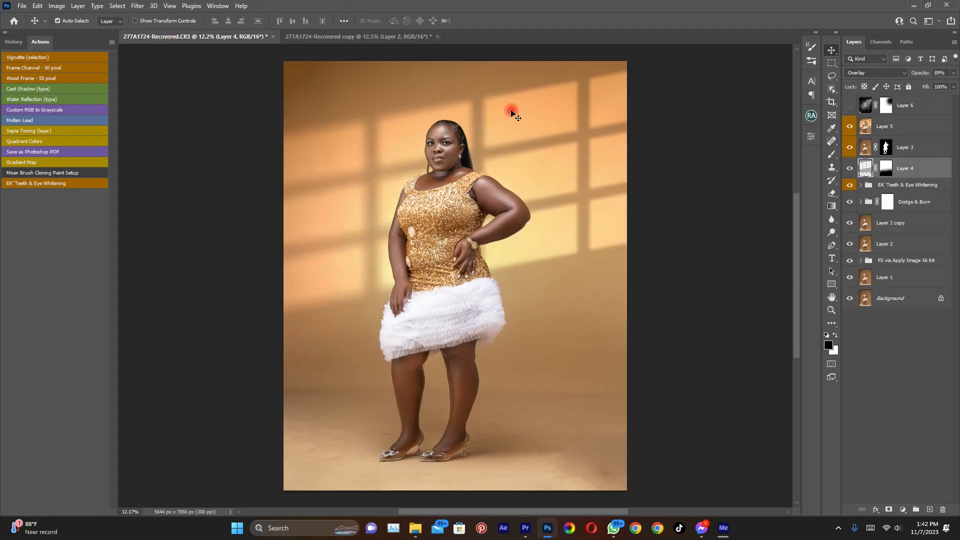
left_click(850, 105)
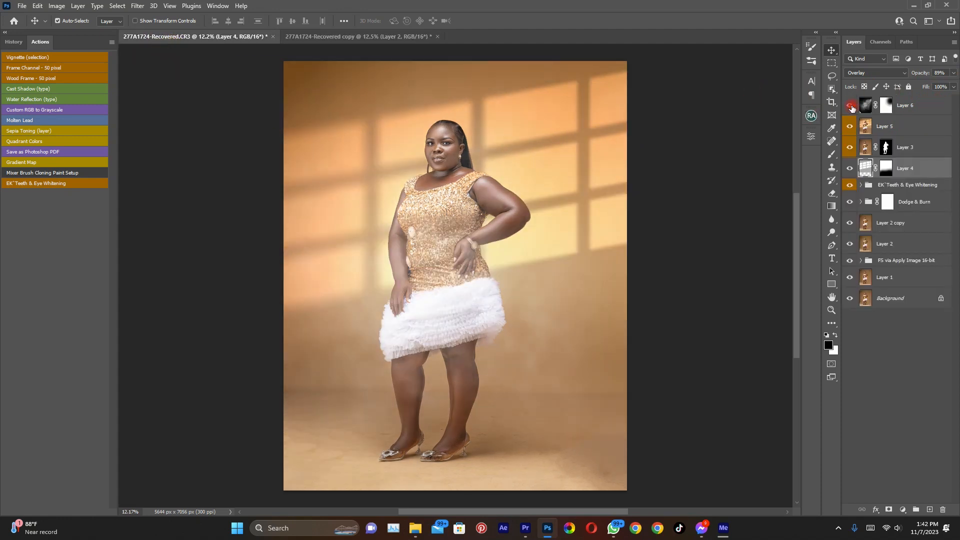
left_click(912, 108)
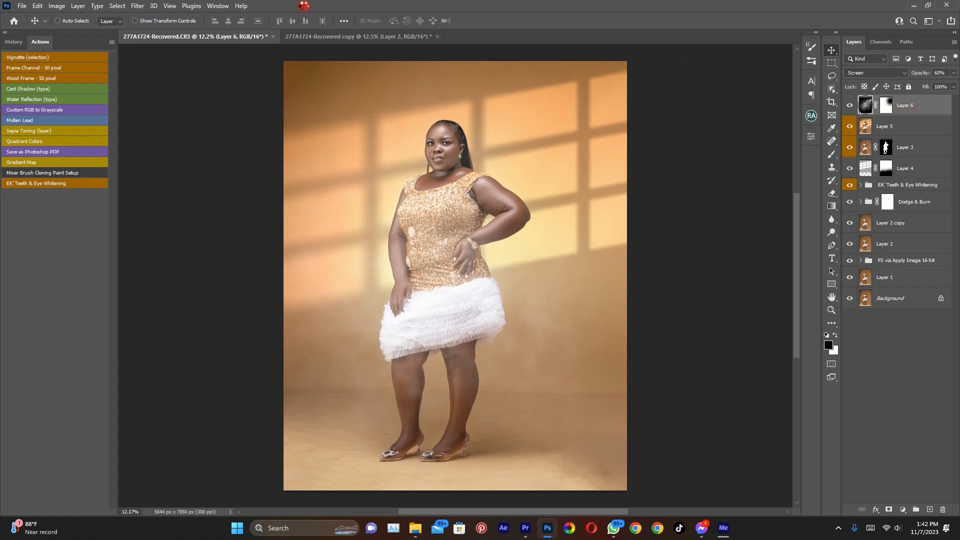
key("ctrl+alt+shift+e")
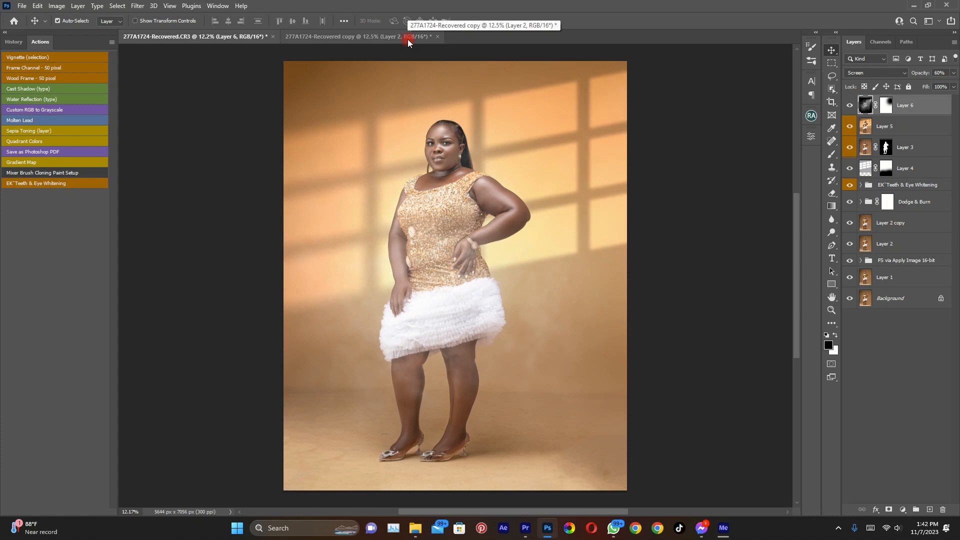
Place the copied smoke layer directly above Layer 2 in the duplicate document and shift it up and left to cover the image
left_click(380, 35)
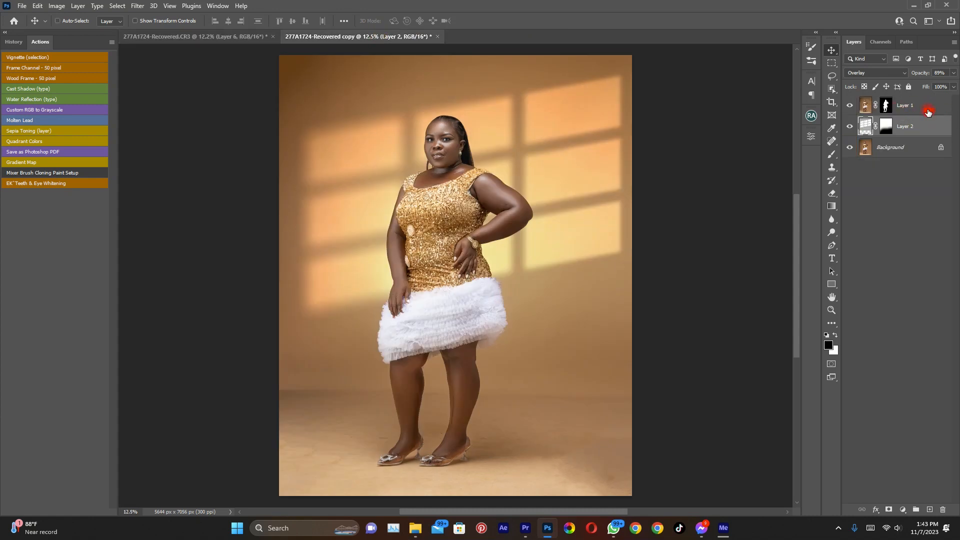
left_click_drag(922, 115, 923, 116)
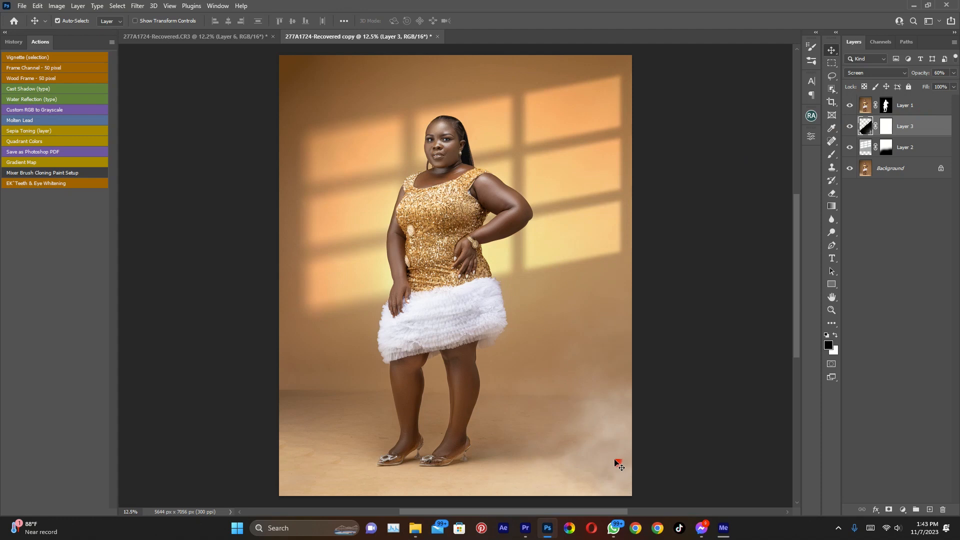
left_click_drag(615, 460, 495, 302)
left_click_drag(573, 324, 544, 290)
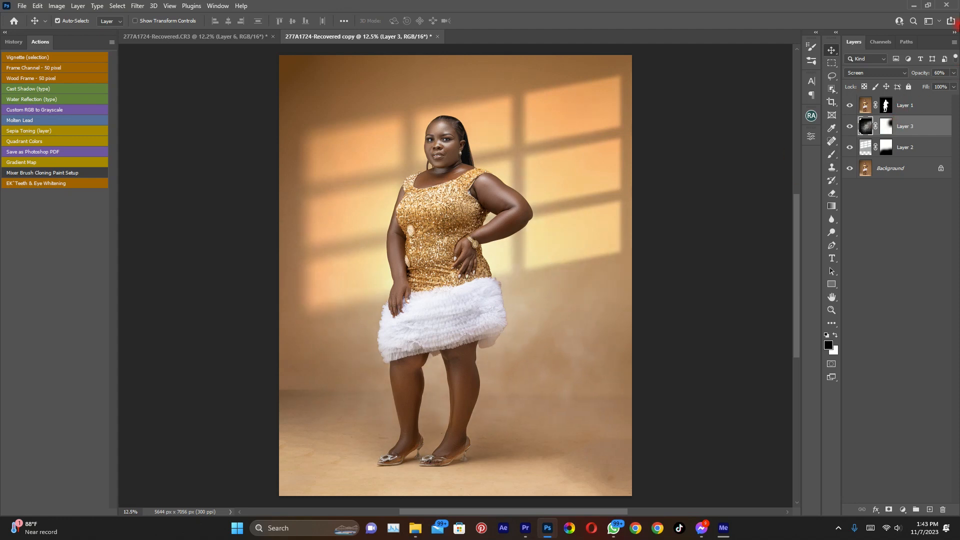
Place the smoke layer above Layer 1 and set its opacity to 49%
left_click_drag(924, 75, 928, 98)
left_click(946, 72)
left_click_drag(935, 76, 938, 76)
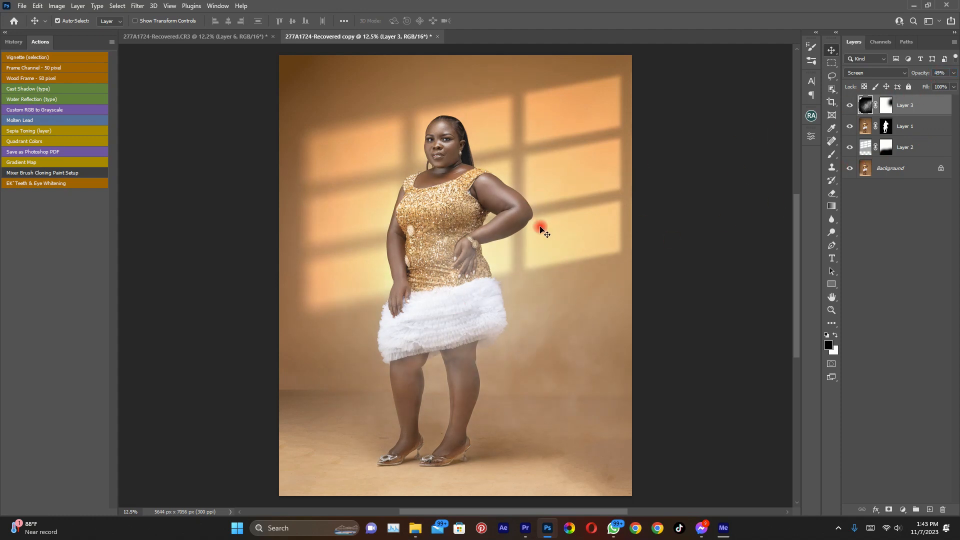
Examine the composite portrait in full-screen mode at closer magnification
key("f")
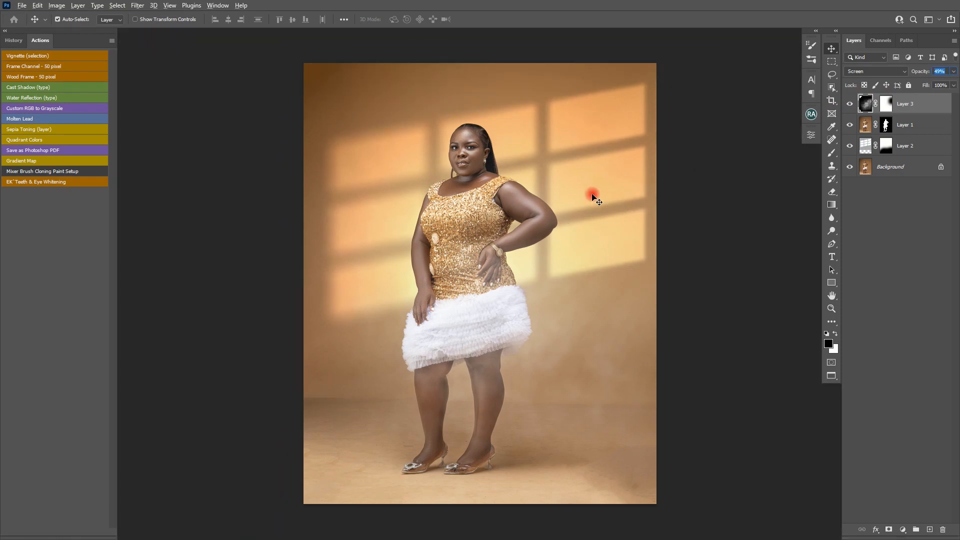
key("f")
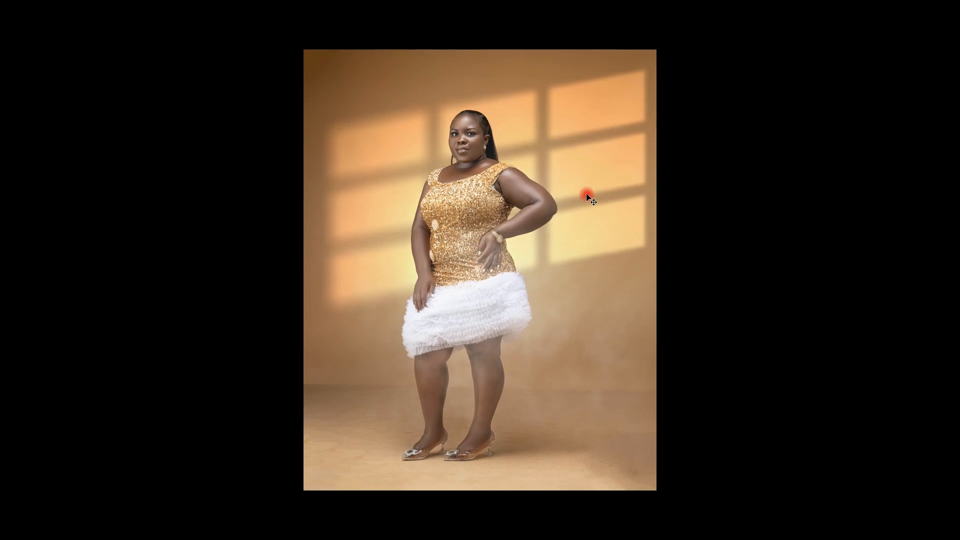
scroll(588, 196, "up", 2)
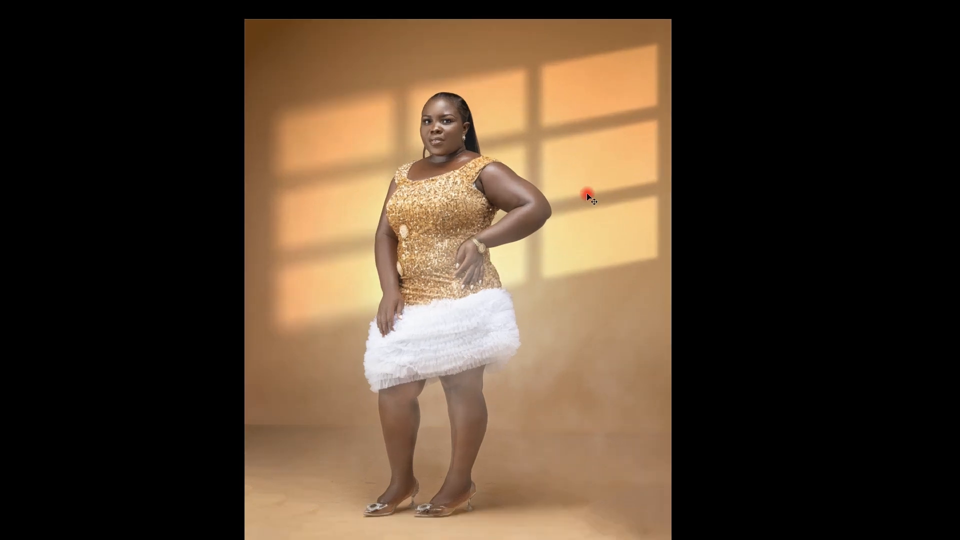
scroll(588, 196, "down", 2)
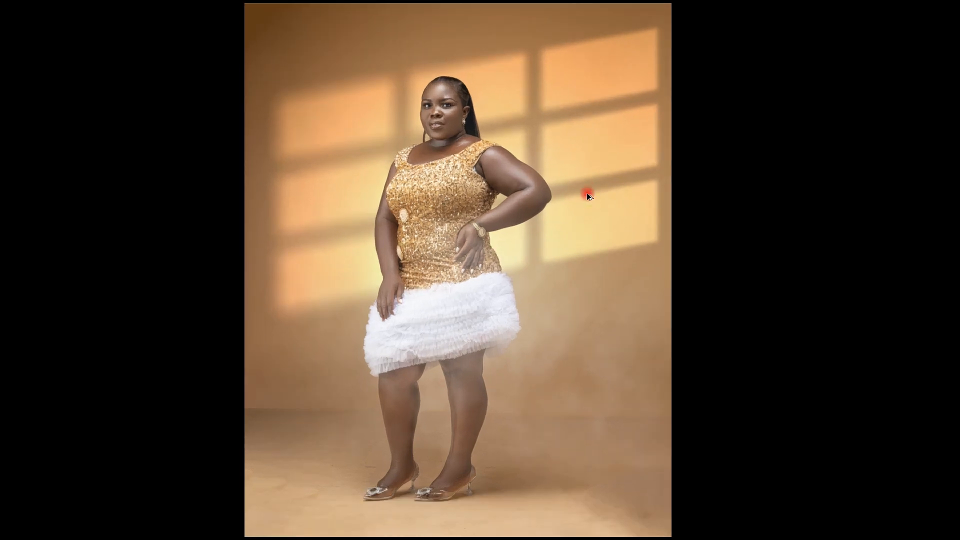
scroll(588, 196, "up", 2)
scroll(588, 196, "down", 1)
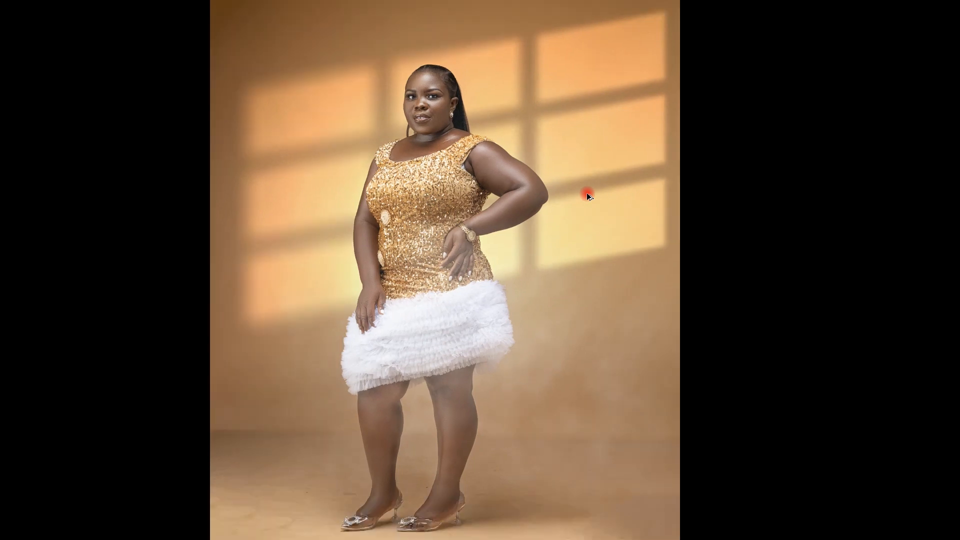
mouse_move(587, 194)
left_mouse_down()
mouse_move(529, 197)
mouse_move(601, 197)
left_mouse_up()
Toggle all layers above the Background off and on to compare the finished composite with the flattened portrait
mouse_move(958, 202)
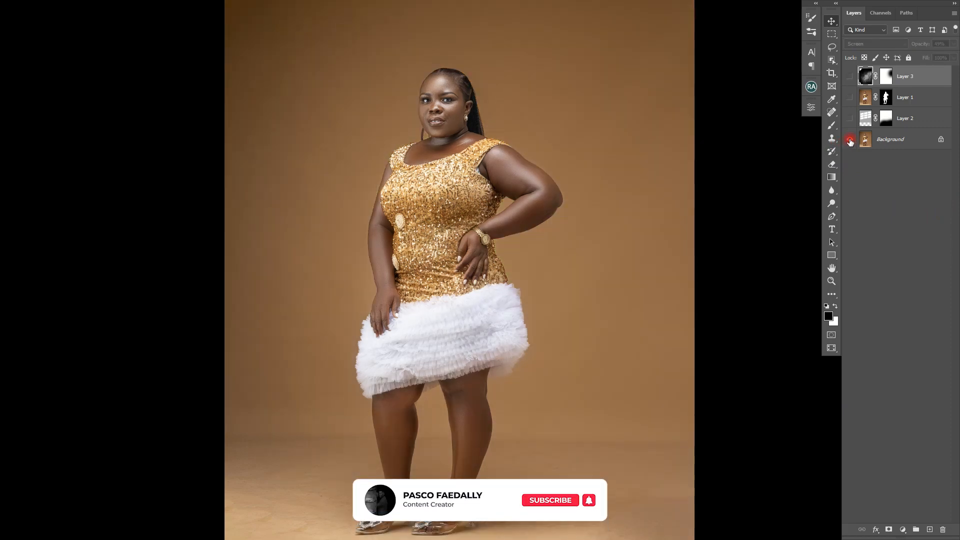
left_click(850, 141, "alt")
left_click(850, 141, "alt")
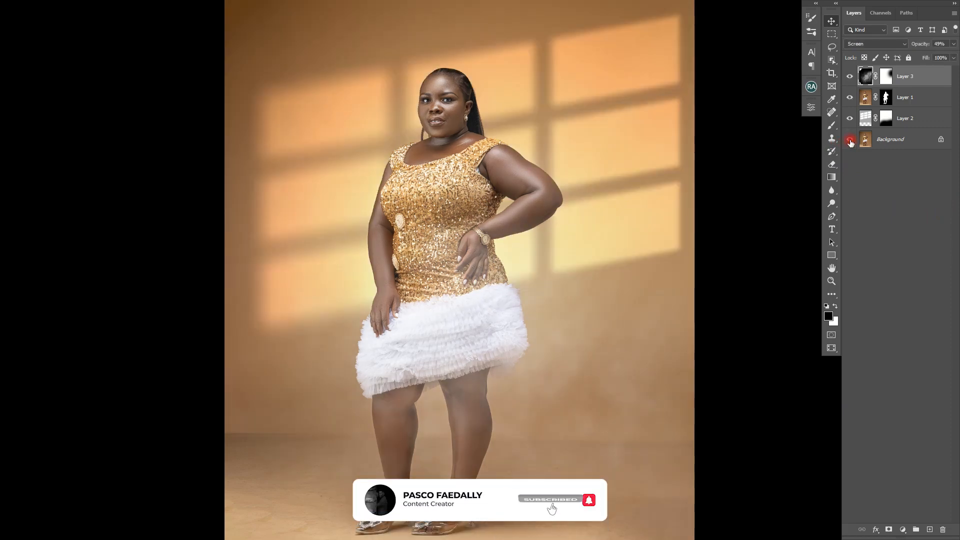
left_click(850, 141, "alt")
left_click(850, 141, "alt")
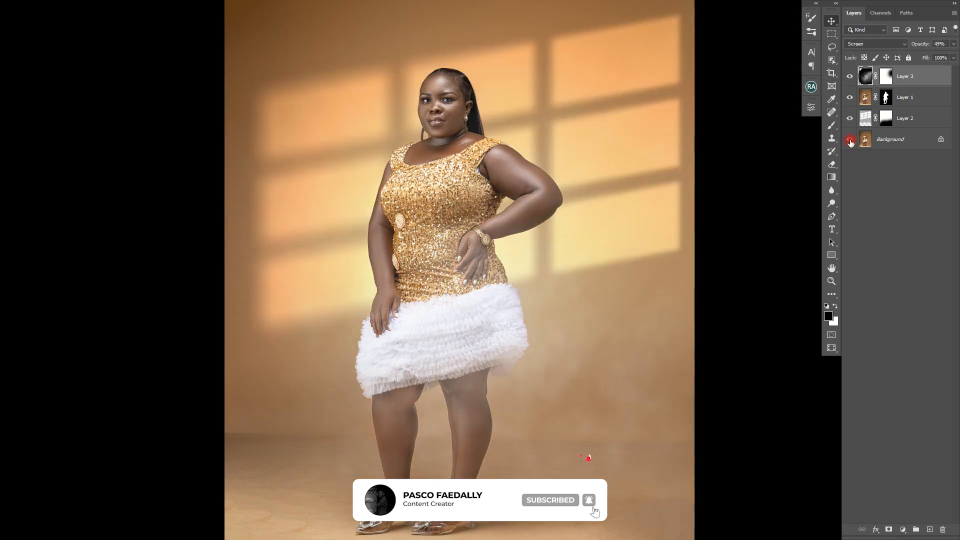